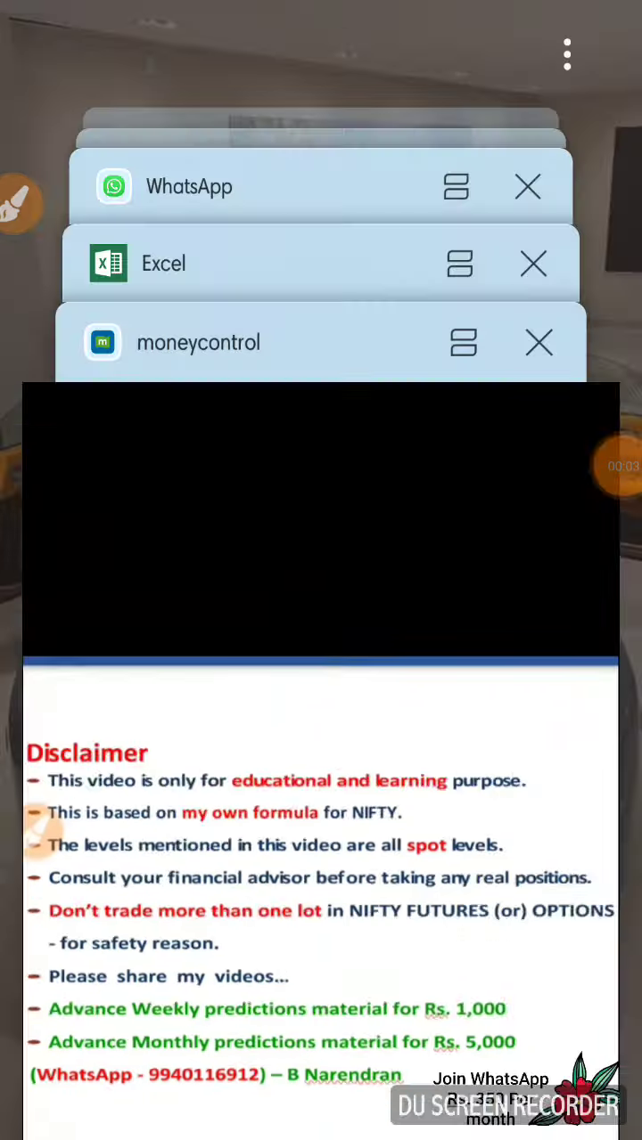
scroll(321, 571, "up", 5)
Bring the Excel workbook 'Final 23nd April 2020' forward from the recent-apps card stack
left_click(410, 588)
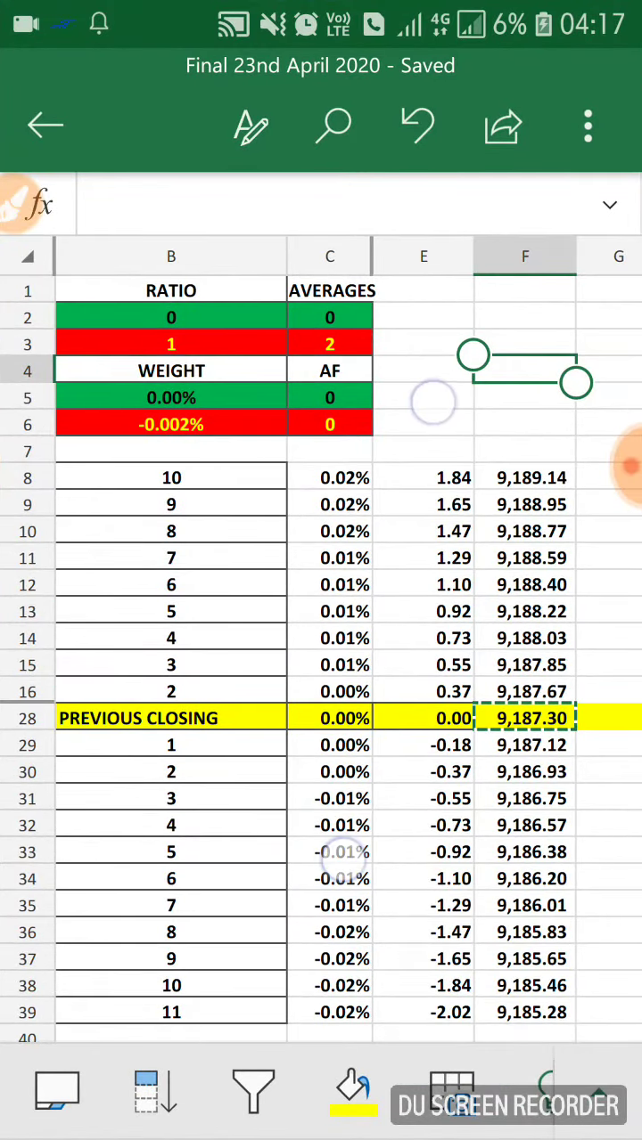
scroll(267, 463, "up", 5)
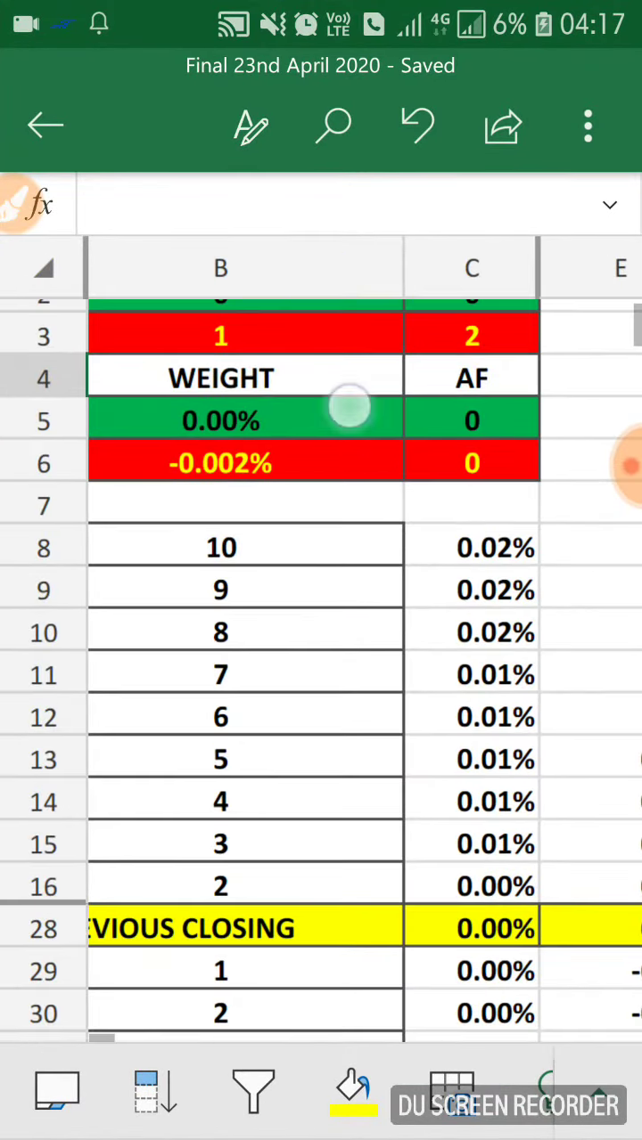
scroll(303, 499, "down", 2)
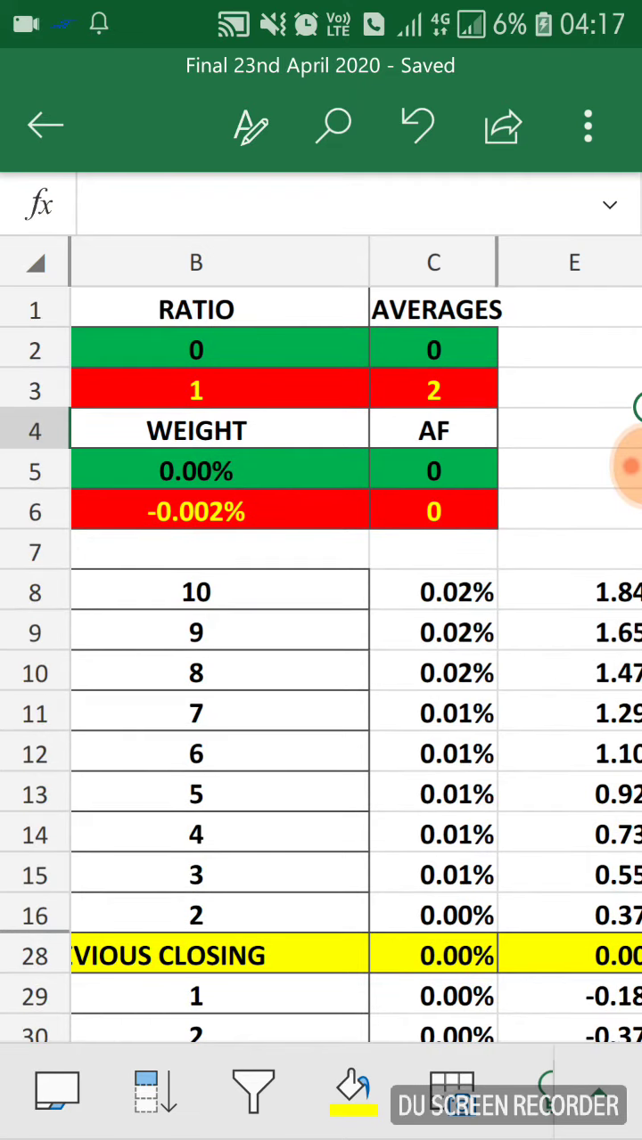
Draw blue ink arrows over the RATIO and AVERAGES figures
left_click_drag(103, 294, 102, 414)
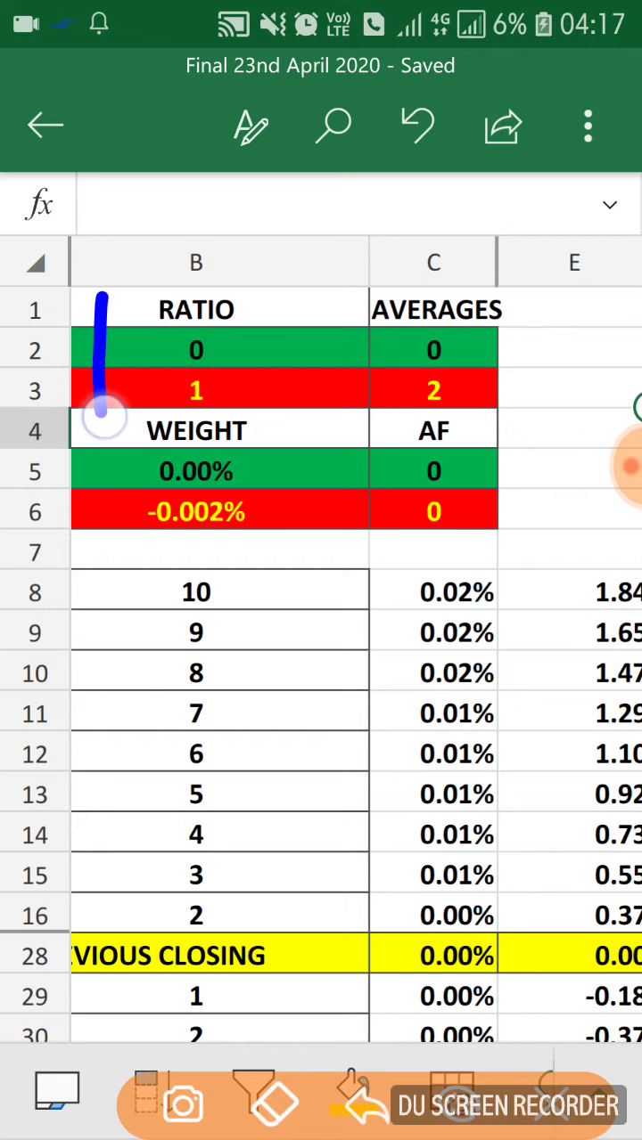
left_click_drag(58, 369, 147, 352)
left_click(369, 330)
left_click_drag(369, 379, 367, 408)
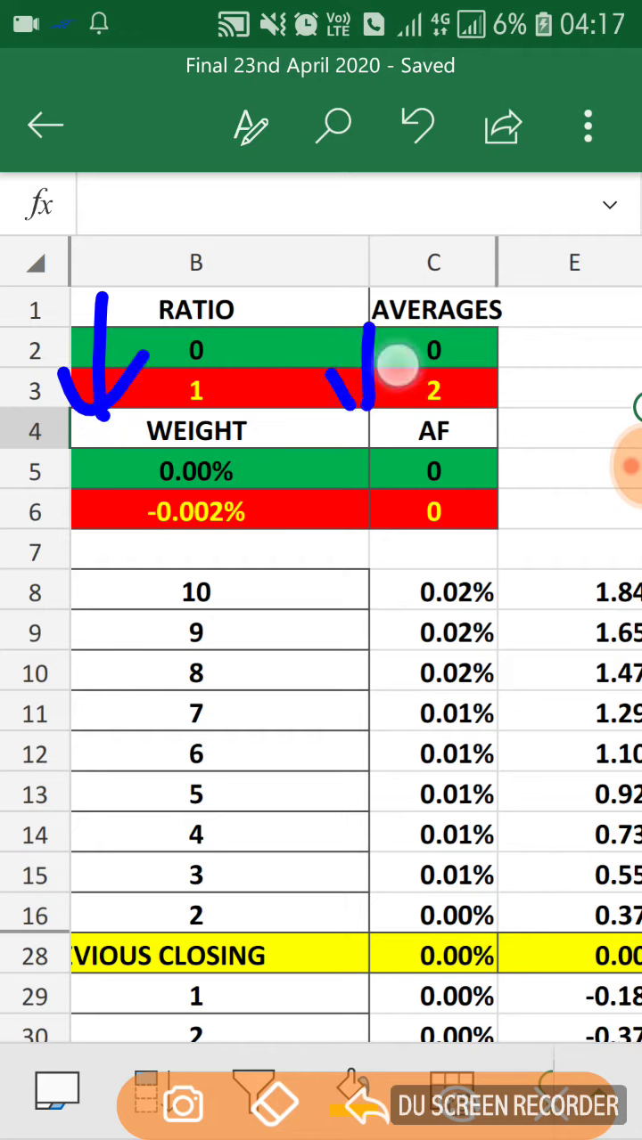
left_click_drag(328, 373, 409, 352)
Arrow the -0.002% weight, circle the AF values in C5:C6, then clear the ink
mouse_move(73, 476)
left_mouse_down()
mouse_move(77, 552)
mouse_move(129, 515)
mouse_move(275, 527)
left_mouse_up()
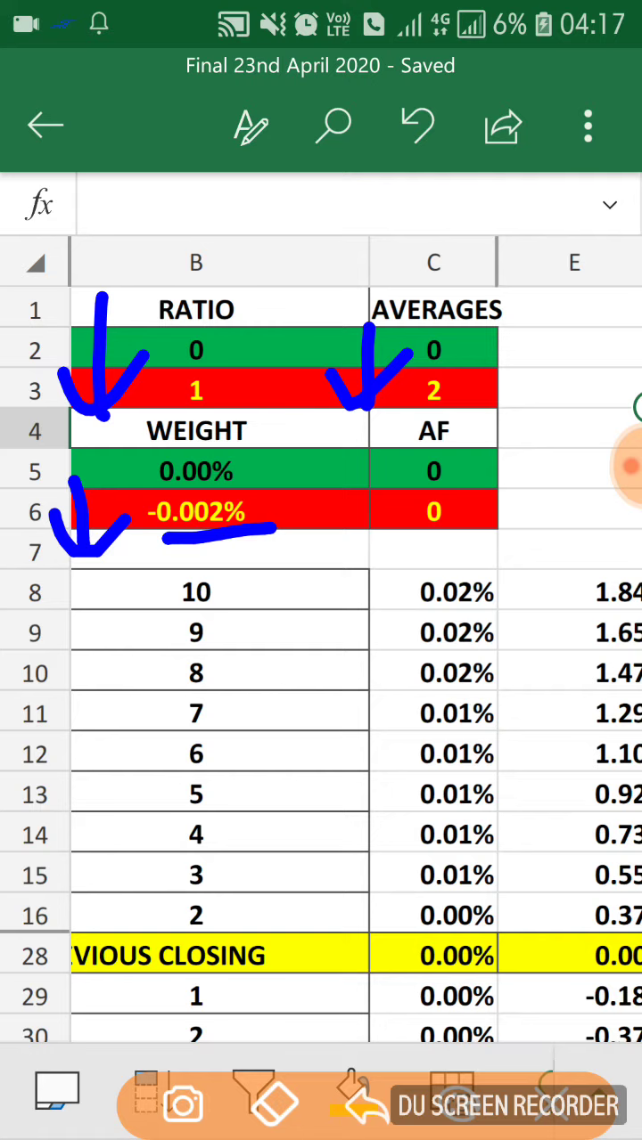
left_click_drag(462, 521, 397, 539)
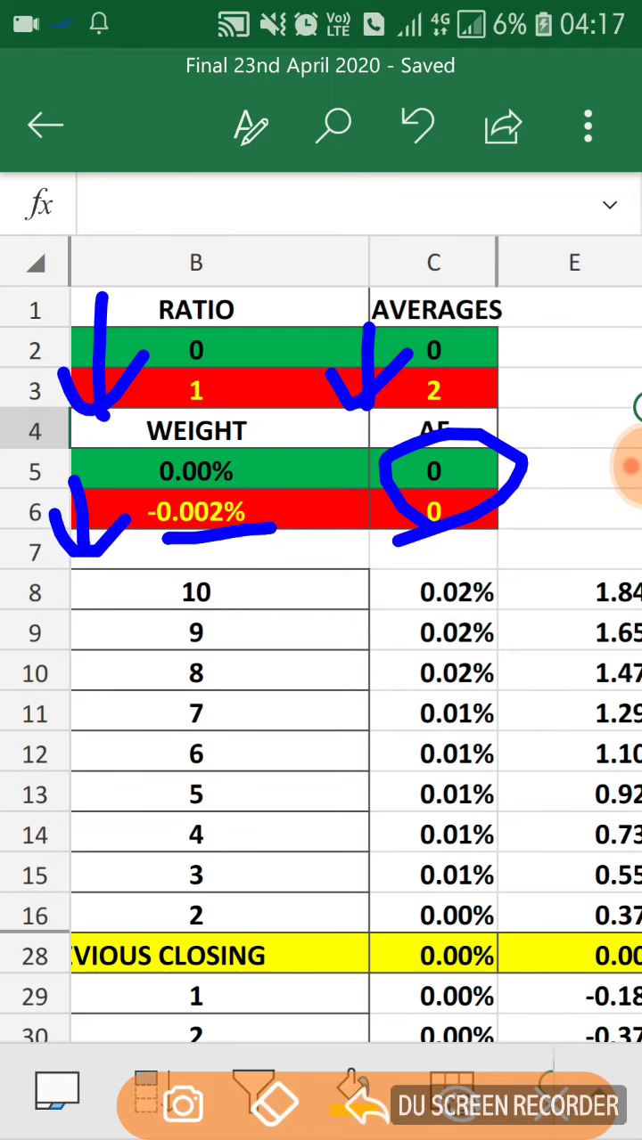
left_click(365, 1105)
scroll(461, 837, "down", 4)
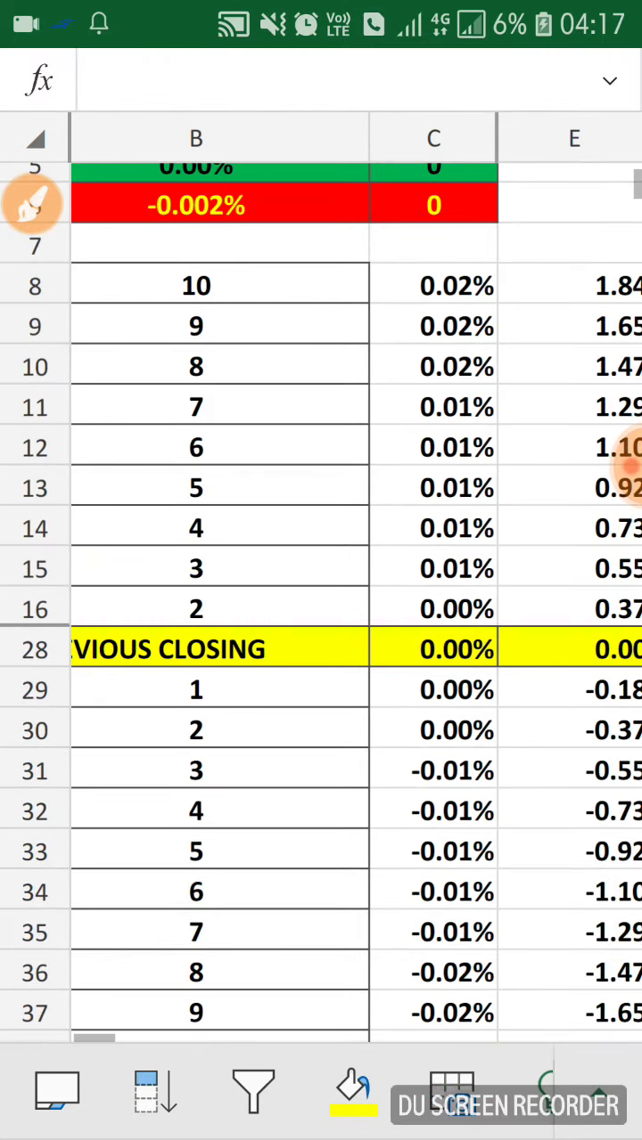
Shift the view right, circle the -0.002% weight in B6, and dismiss the overlay
left_click_drag(485, 808, 423, 829)
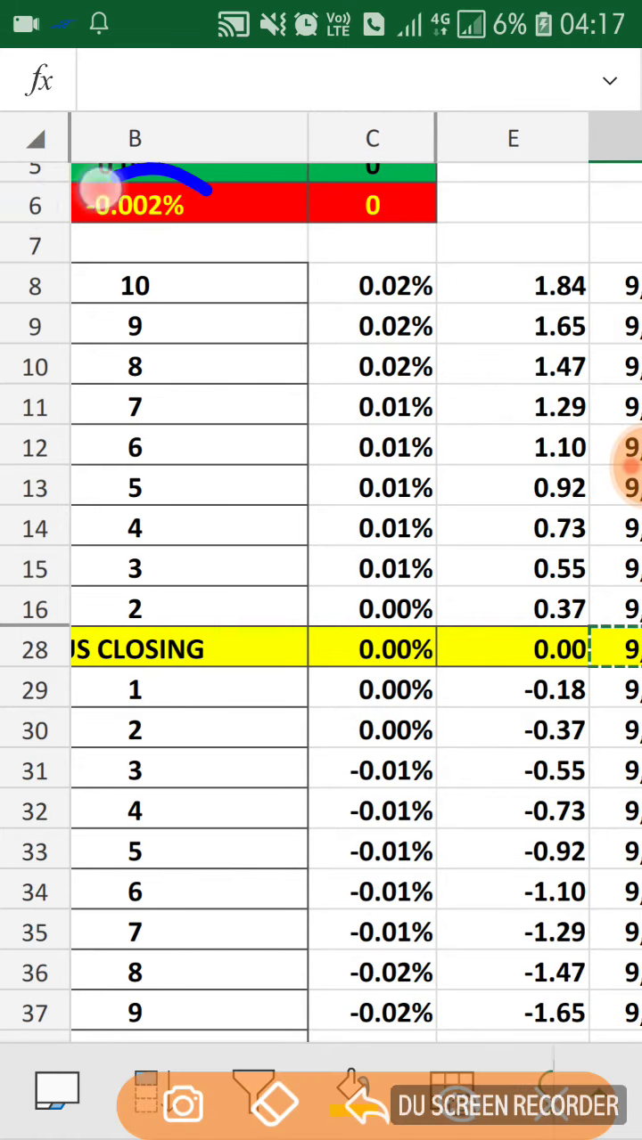
left_click_drag(102, 178, 89, 170)
left_click(558, 1121)
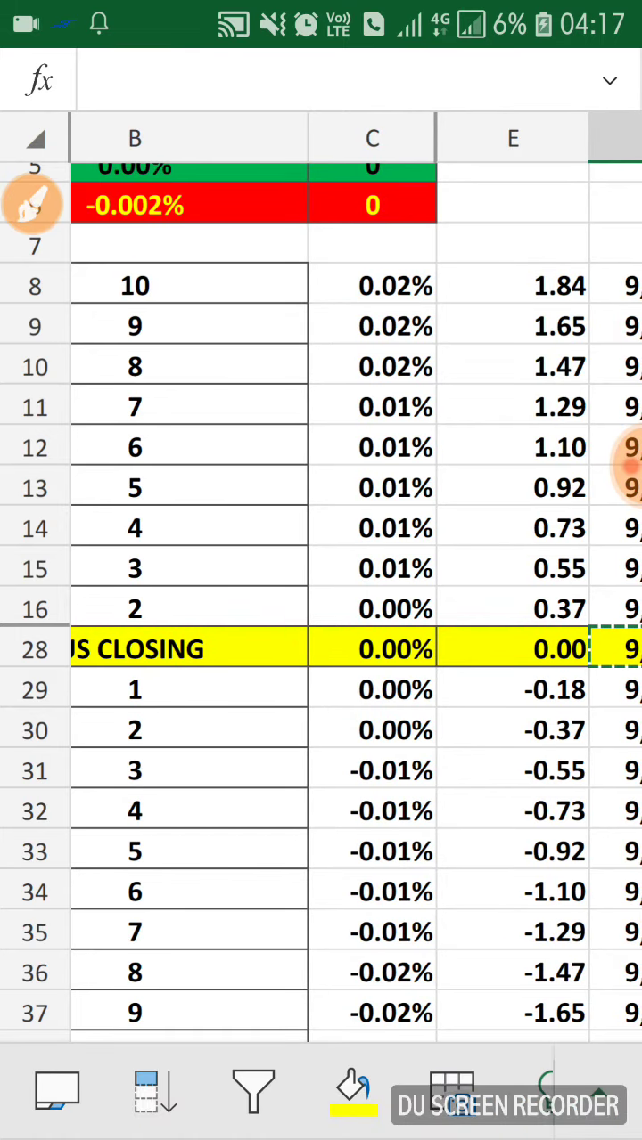
Show the column F price levels, sketch a looping arrow through rows 30–36, then clear it
mouse_move(571, 829)
left_mouse_down()
mouse_move(530, 833)
mouse_move(392, 824)
left_mouse_up()
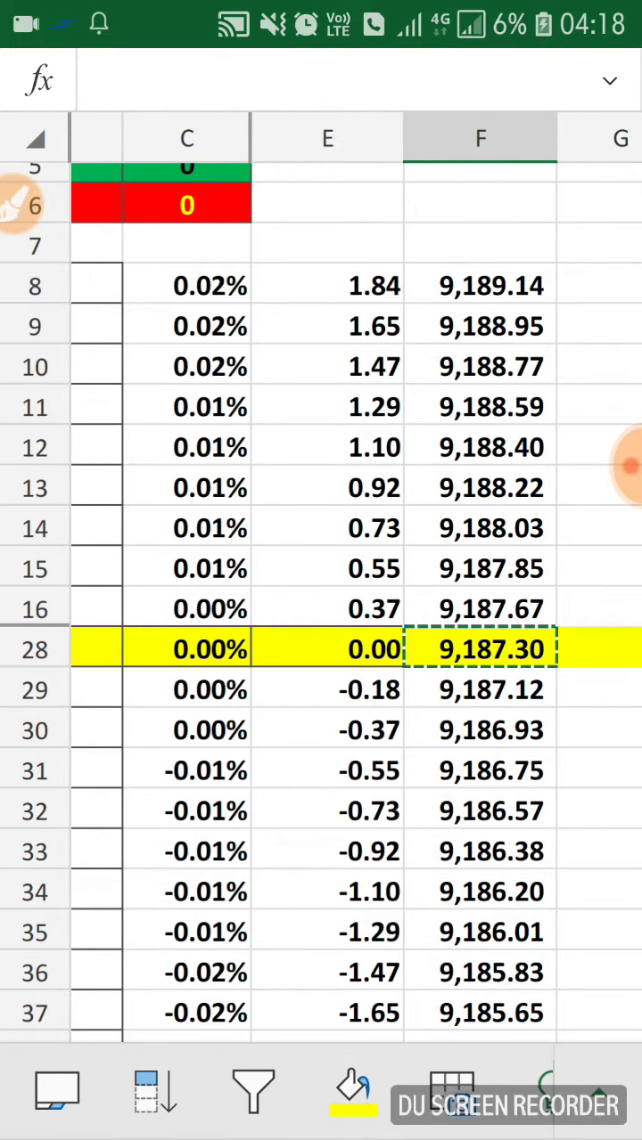
left_click_drag(288, 873, 405, 873)
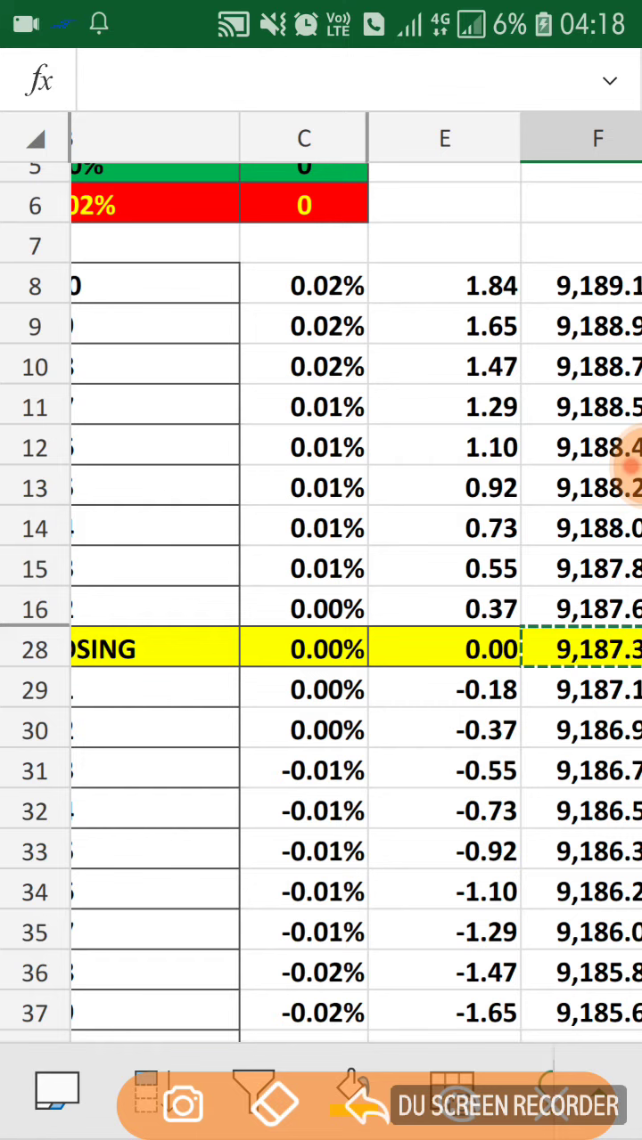
mouse_move(138, 736)
left_mouse_down()
mouse_move(252, 732)
mouse_move(225, 539)
mouse_move(413, 942)
left_mouse_up()
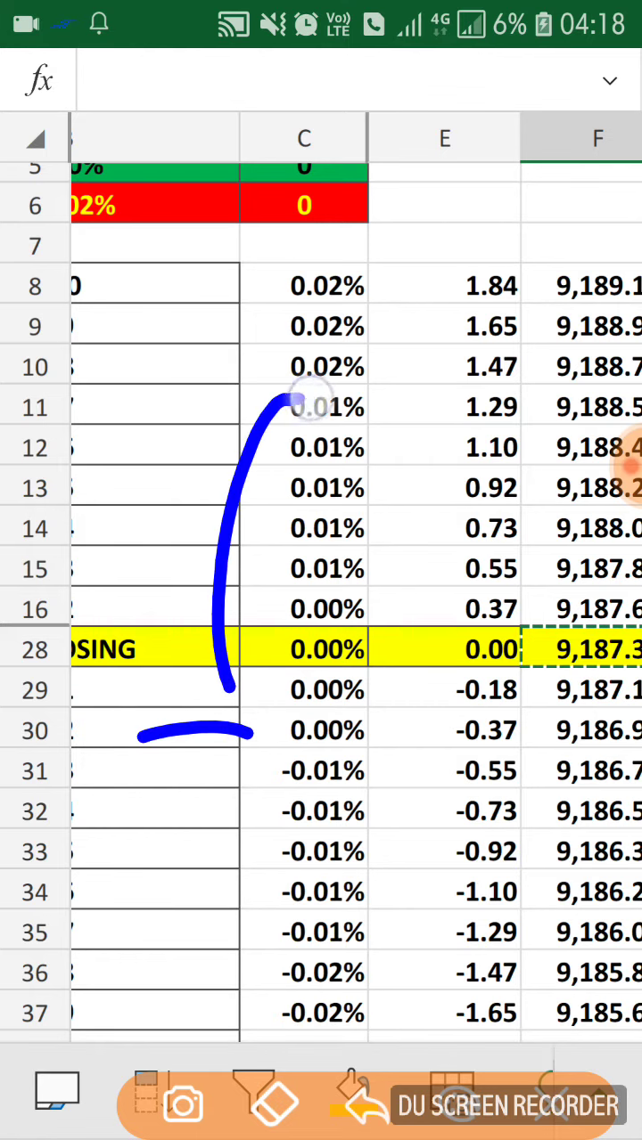
left_click_drag(348, 891, 439, 957)
left_click_drag(401, 965, 515, 817)
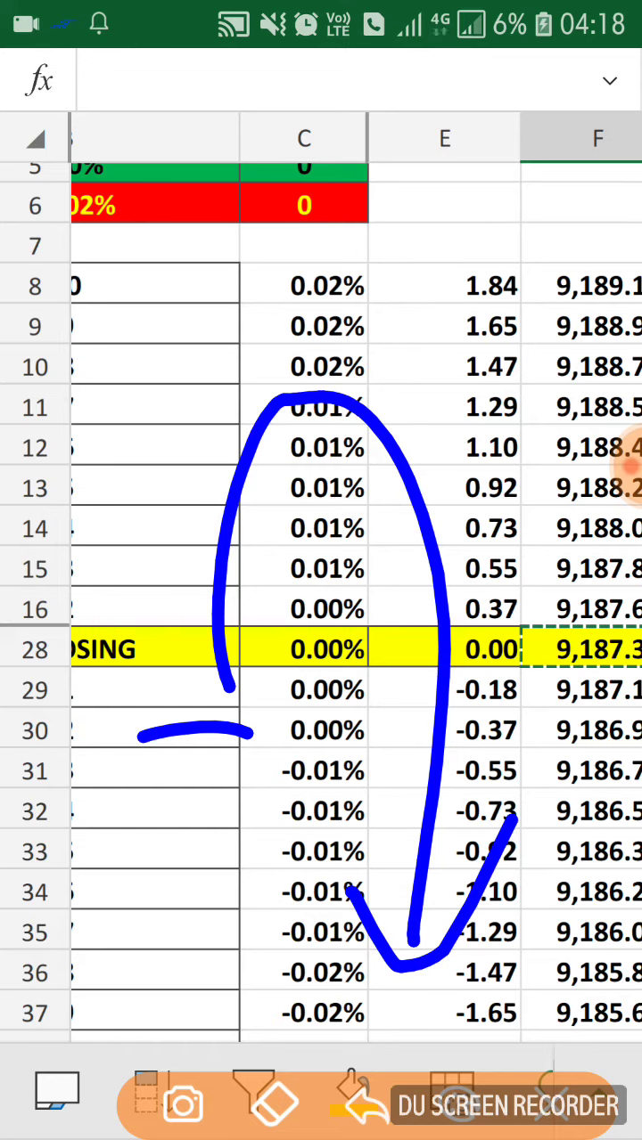
left_click(557, 1106)
Sketch a row 14 level line and upward arrow in column E, clear it, and show previous closing 9,187.30
left_click(33, 205)
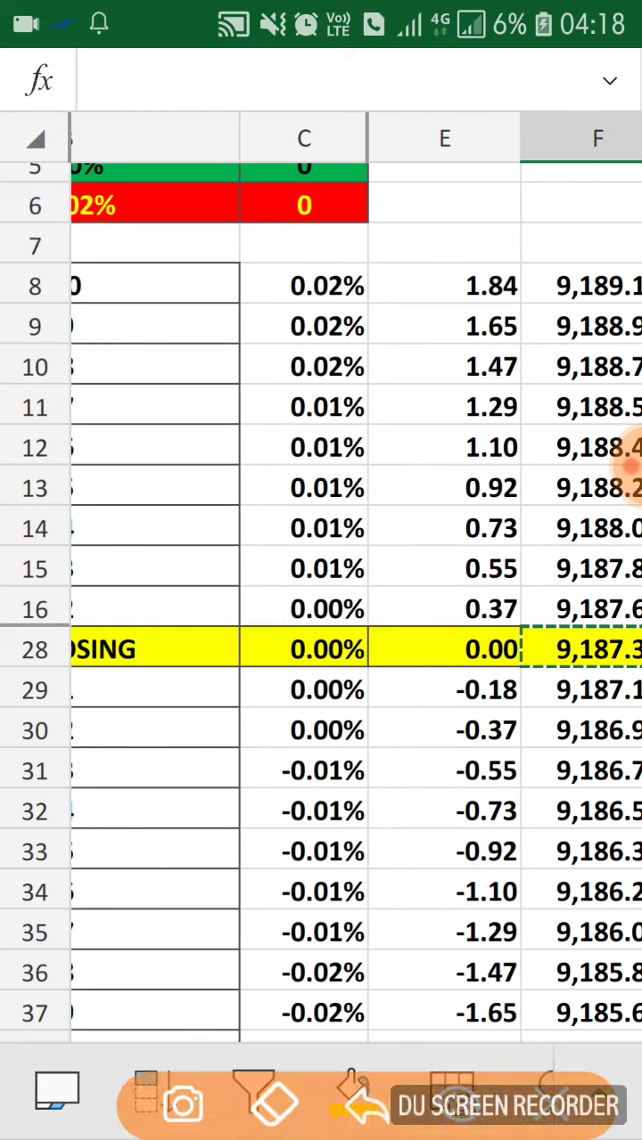
left_click_drag(178, 511, 251, 521)
mouse_move(214, 557)
left_mouse_down()
mouse_move(204, 699)
mouse_move(285, 829)
mouse_move(417, 236)
left_mouse_up()
mouse_move(379, 307)
left_mouse_down()
mouse_move(370, 332)
mouse_move(524, 370)
left_mouse_up()
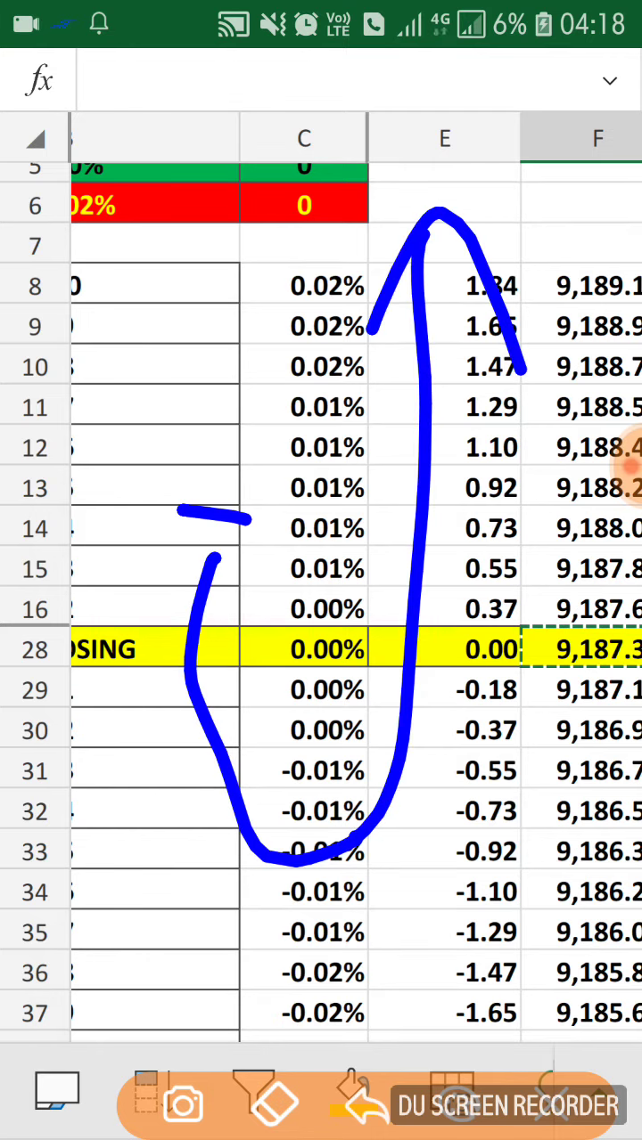
left_click(559, 1105)
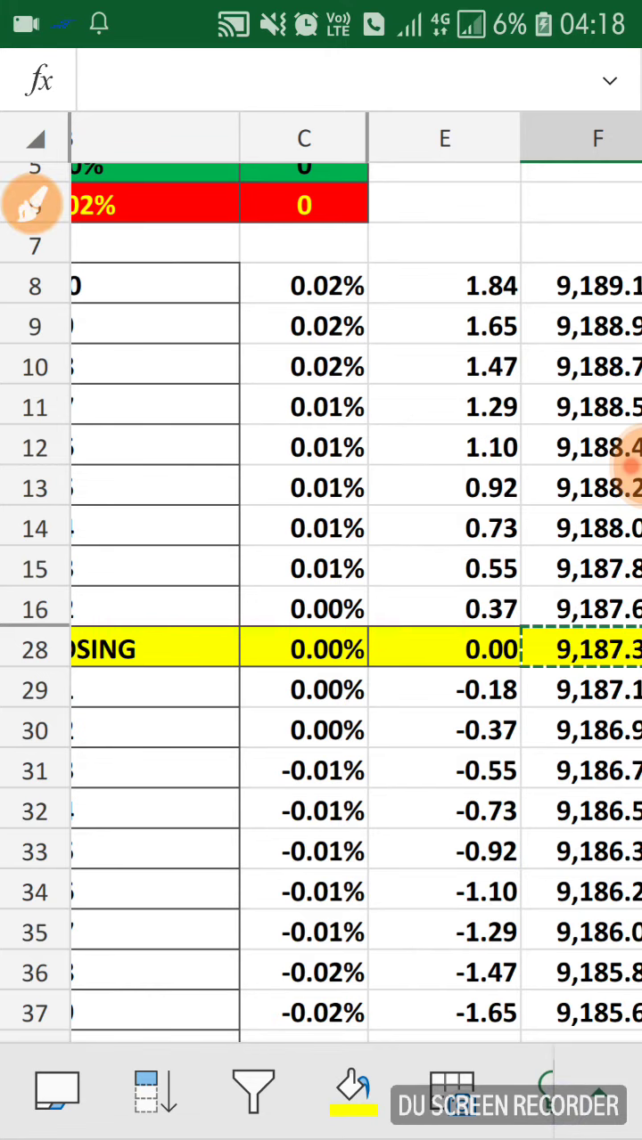
mouse_move(316, 903)
left_mouse_down()
mouse_move(495, 904)
mouse_move(223, 923)
left_mouse_up()
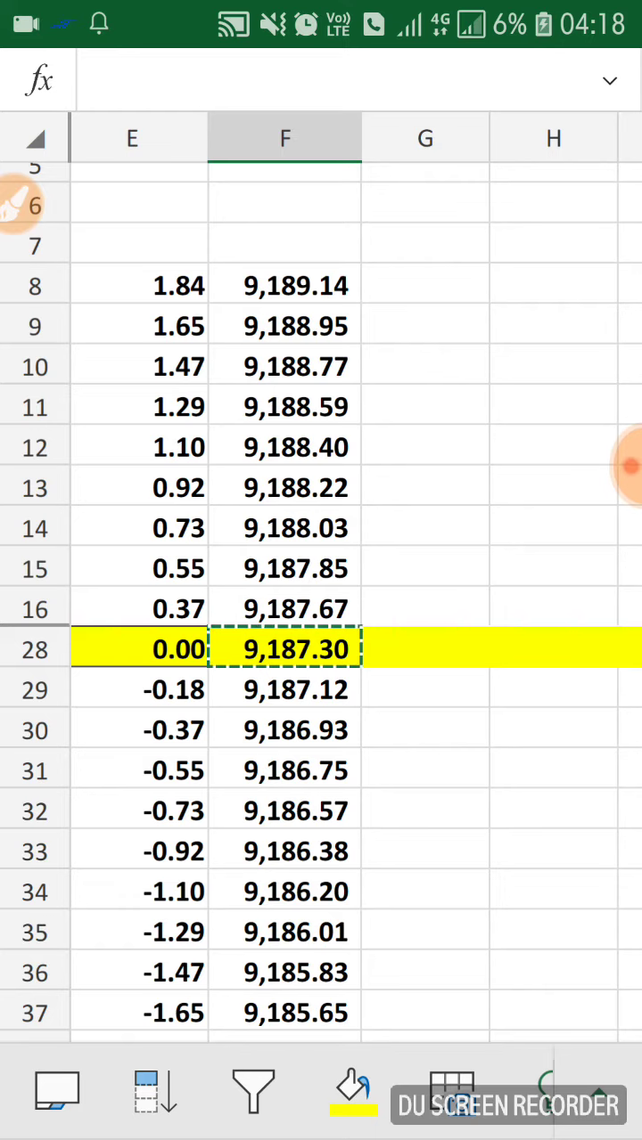
left_click(16, 207)
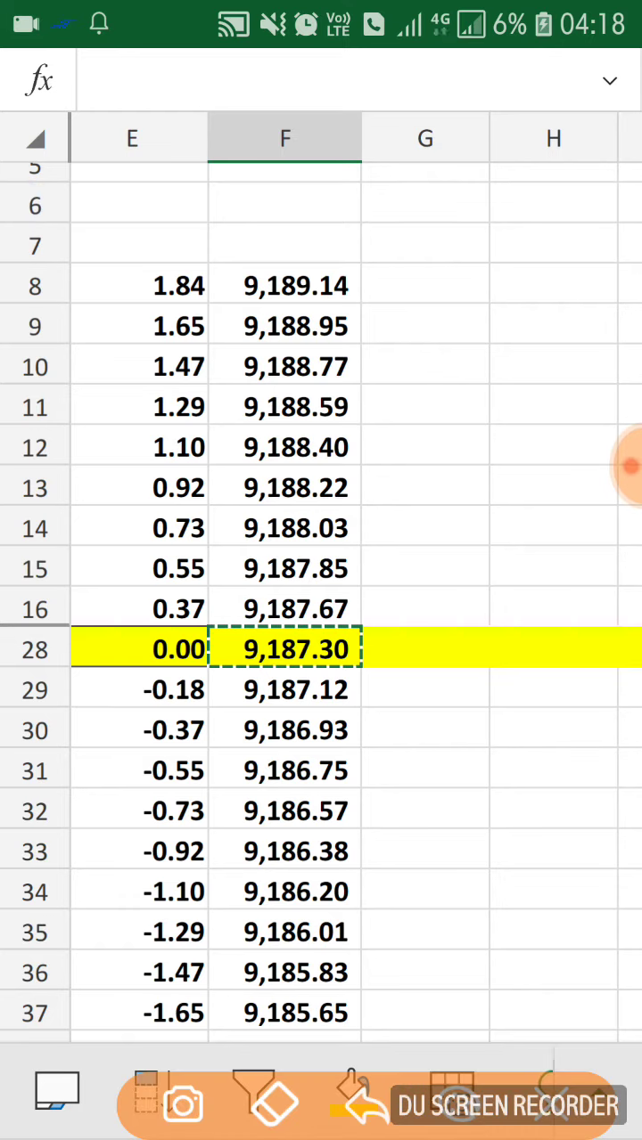
left_click_drag(45, 465, 126, 467)
left_click_drag(189, 661, 389, 668)
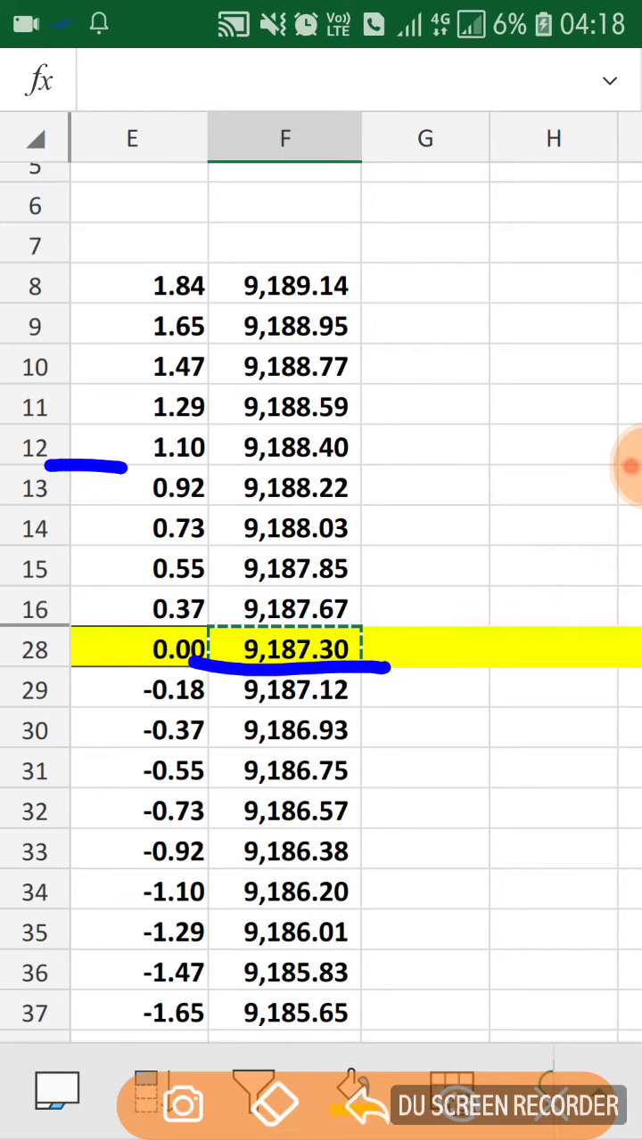
left_click_drag(443, 797, 452, 882)
left_click_drag(488, 788, 510, 768)
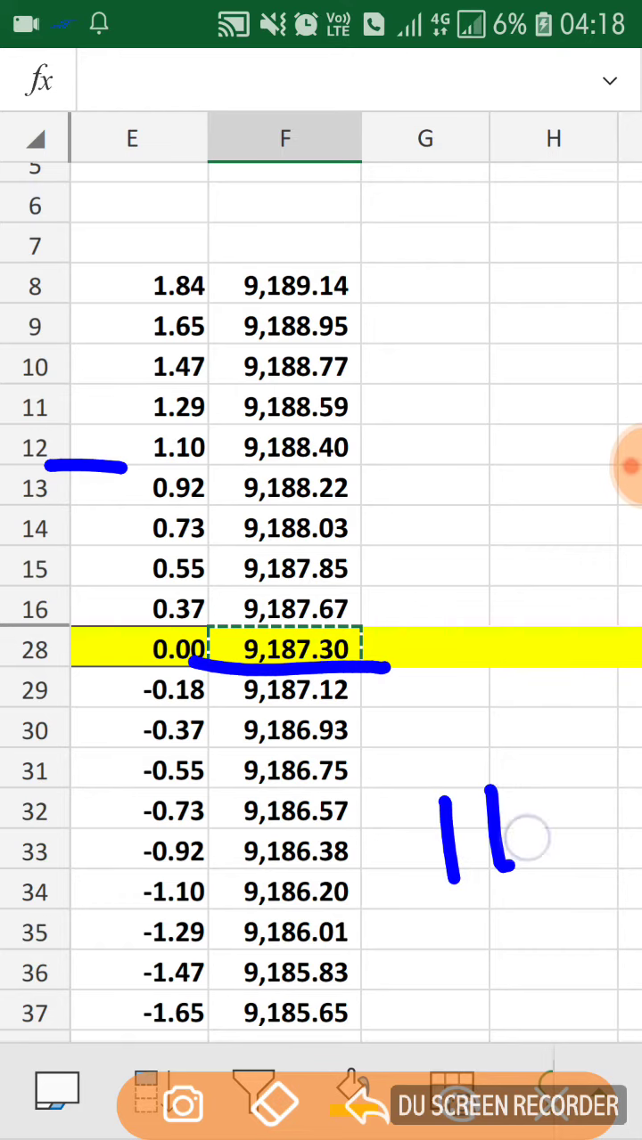
left_click_drag(332, 891, 460, 878)
left_click_drag(393, 842, 393, 958)
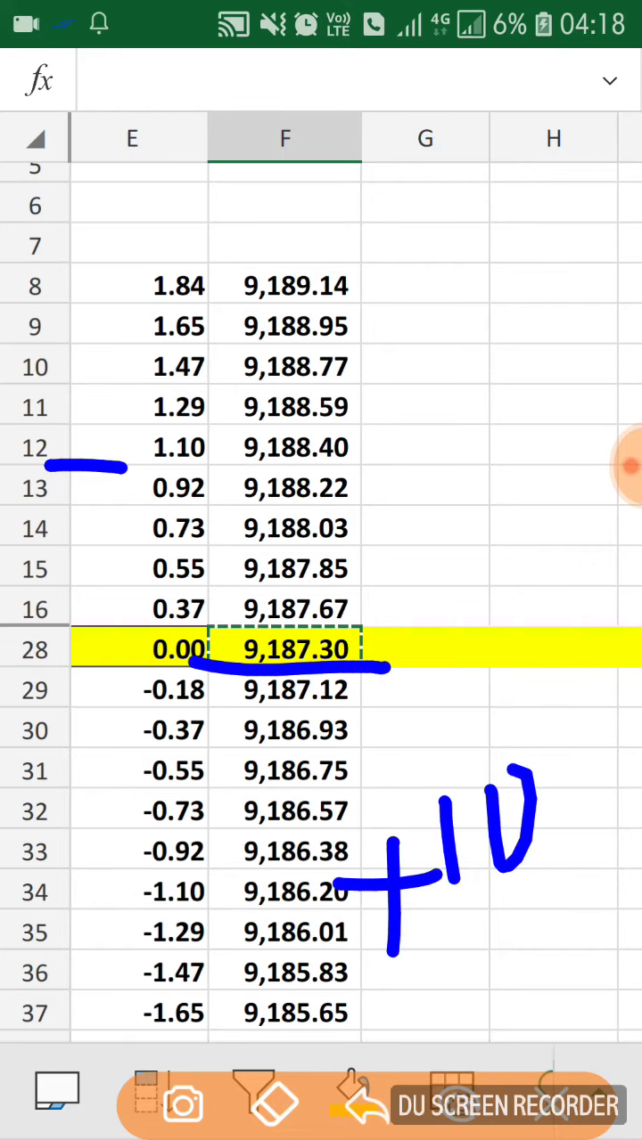
left_click_drag(330, 996, 421, 975)
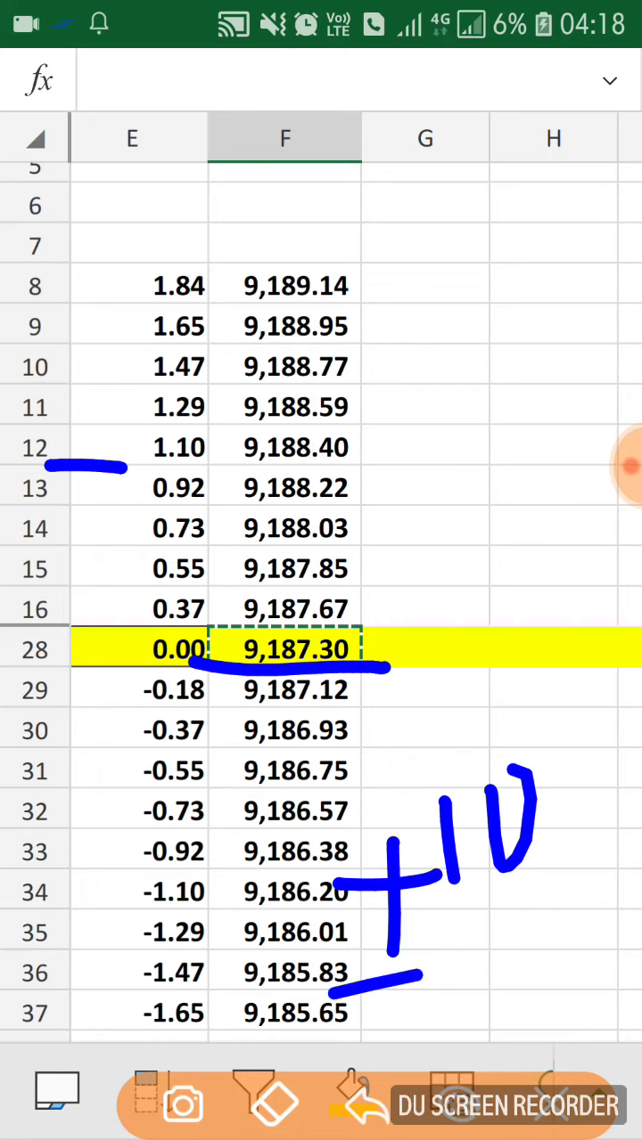
left_click_drag(86, 416, 78, 513)
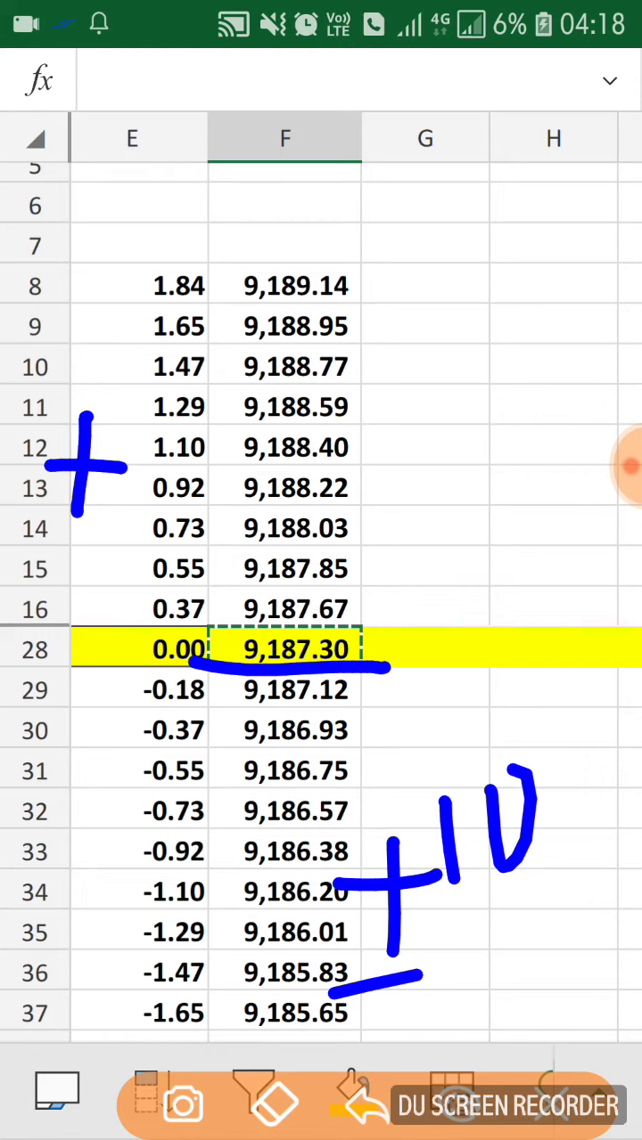
left_click_drag(210, 784, 232, 907)
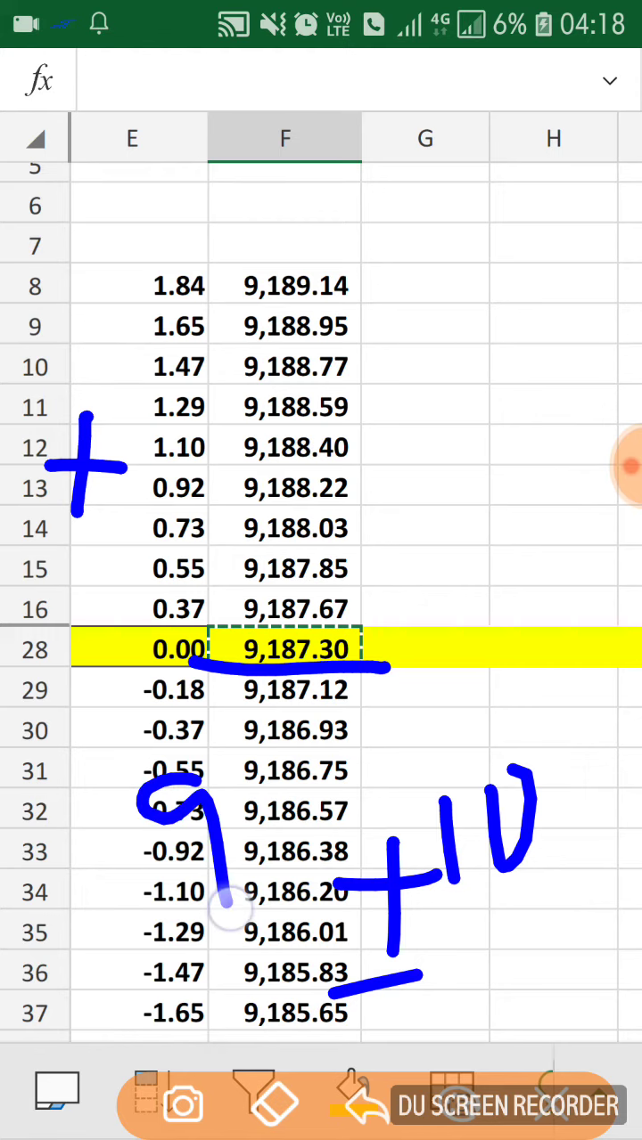
left_click_drag(256, 777, 276, 891)
mouse_move(286, 772)
left_mouse_down()
mouse_move(316, 758)
mouse_move(322, 891)
left_mouse_up()
mouse_move(348, 758)
left_mouse_down()
mouse_move(392, 802)
mouse_move(394, 891)
left_mouse_up()
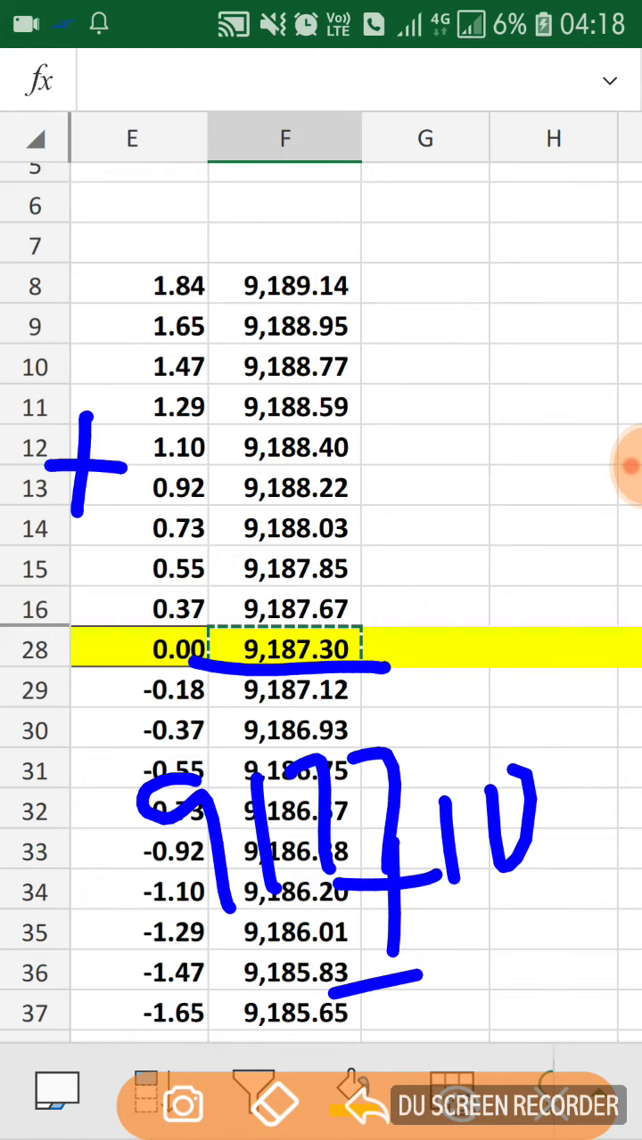
mouse_move(89, 793)
left_mouse_down()
mouse_move(419, 695)
mouse_move(183, 931)
left_mouse_up()
left_click_drag(105, 864, 89, 784)
left_click_drag(466, 606, 441, 214)
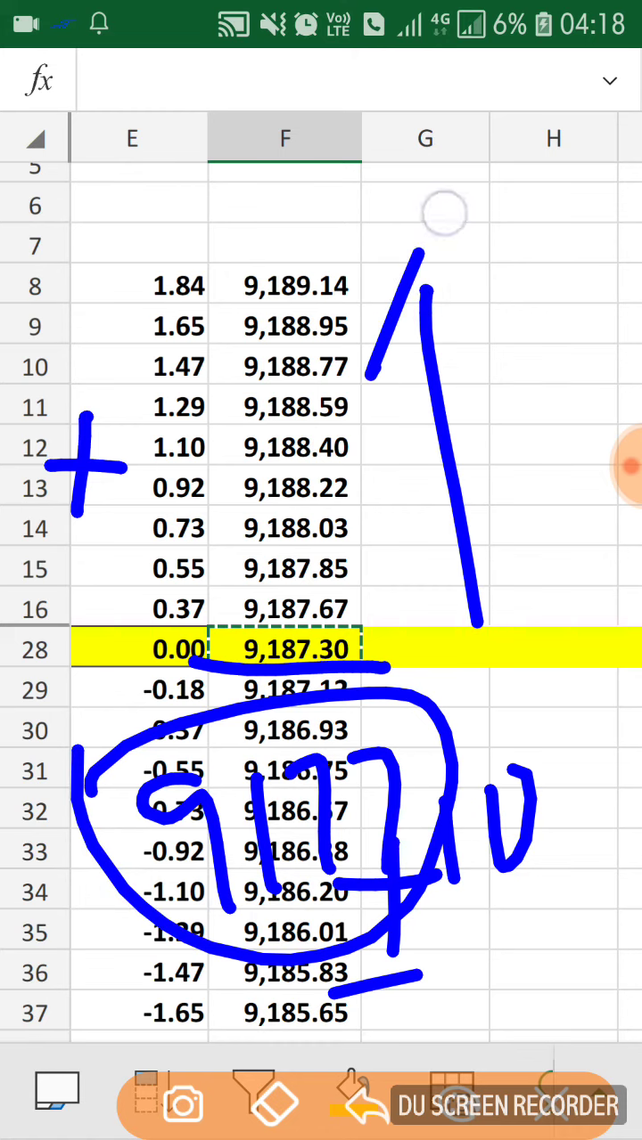
left_click_drag(413, 383, 535, 392)
left_click(606, 1105)
left_click(33, 204)
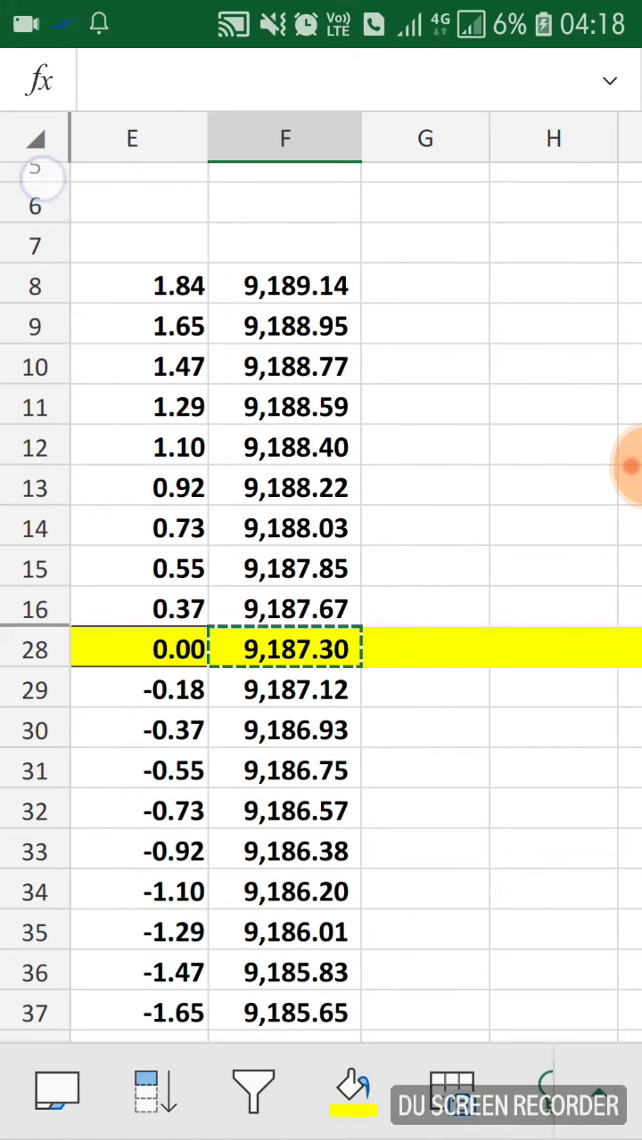
left_click_drag(64, 822, 150, 833)
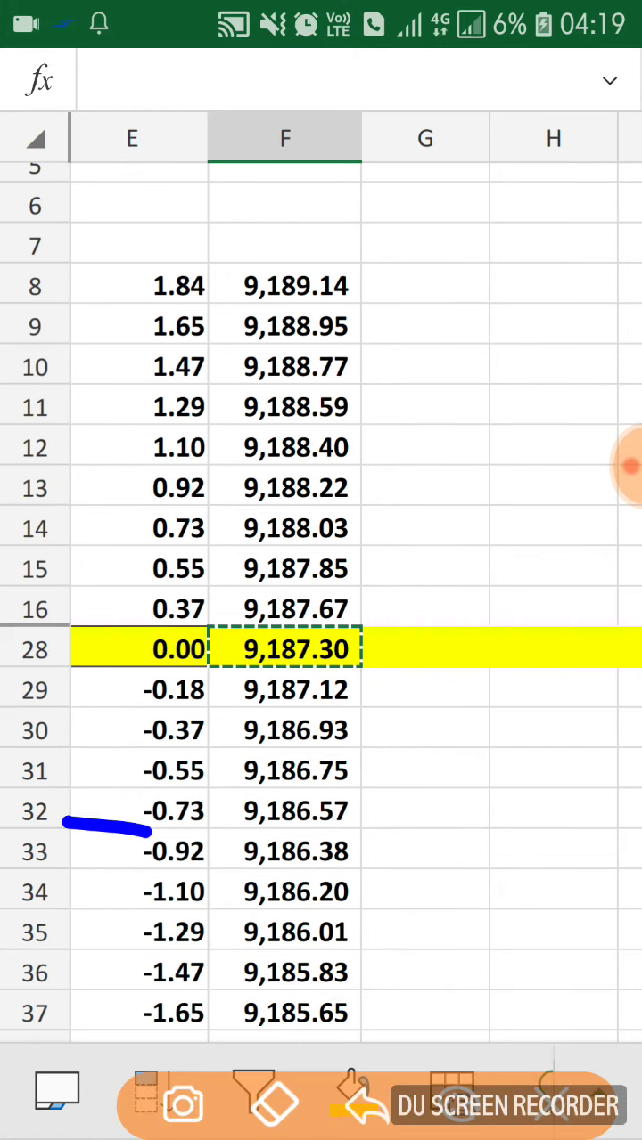
left_click_drag(395, 377, 428, 575)
left_click_drag(438, 391, 459, 533)
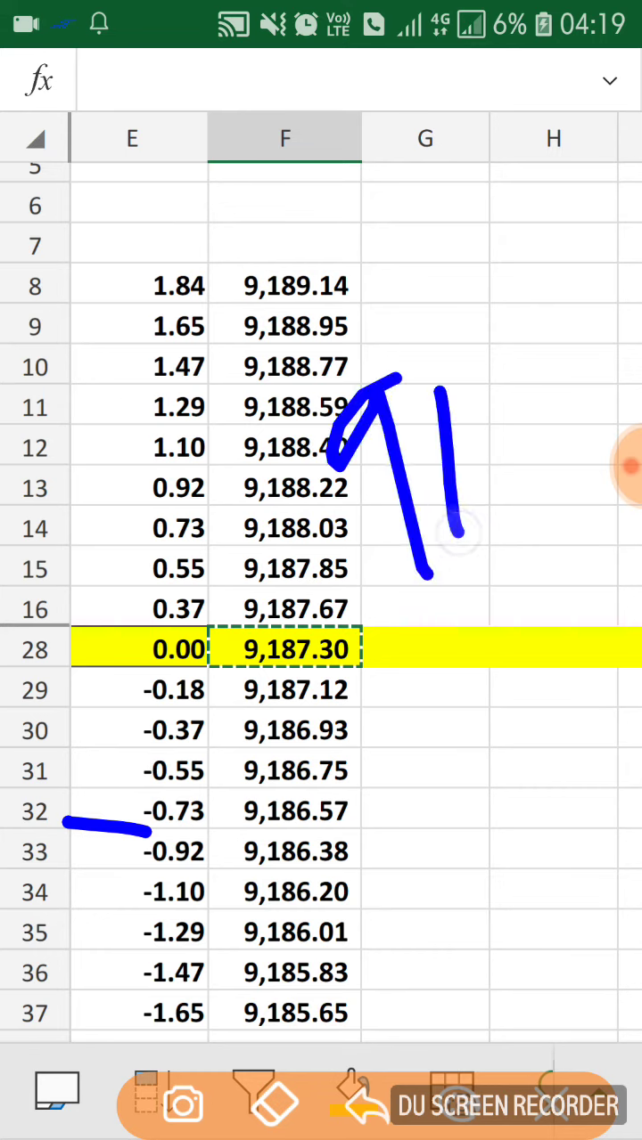
mouse_move(444, 367)
left_mouse_down()
mouse_move(508, 334)
mouse_move(551, 488)
left_mouse_up()
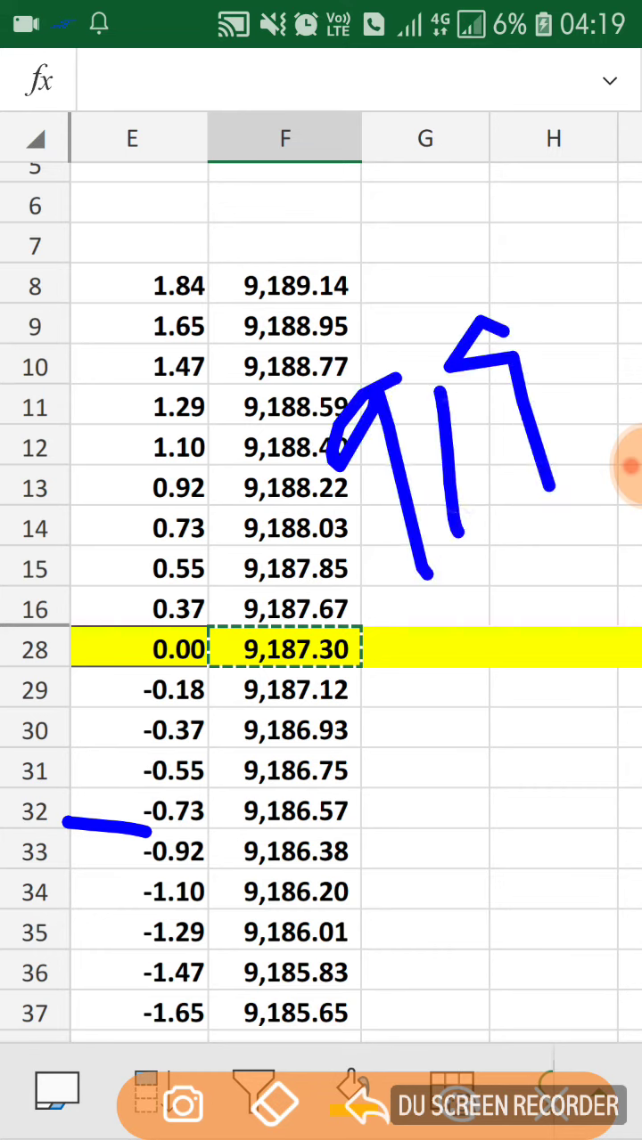
mouse_move(546, 301)
left_mouse_down()
mouse_move(584, 287)
mouse_move(606, 450)
left_mouse_up()
left_click_drag(474, 699, 446, 1015)
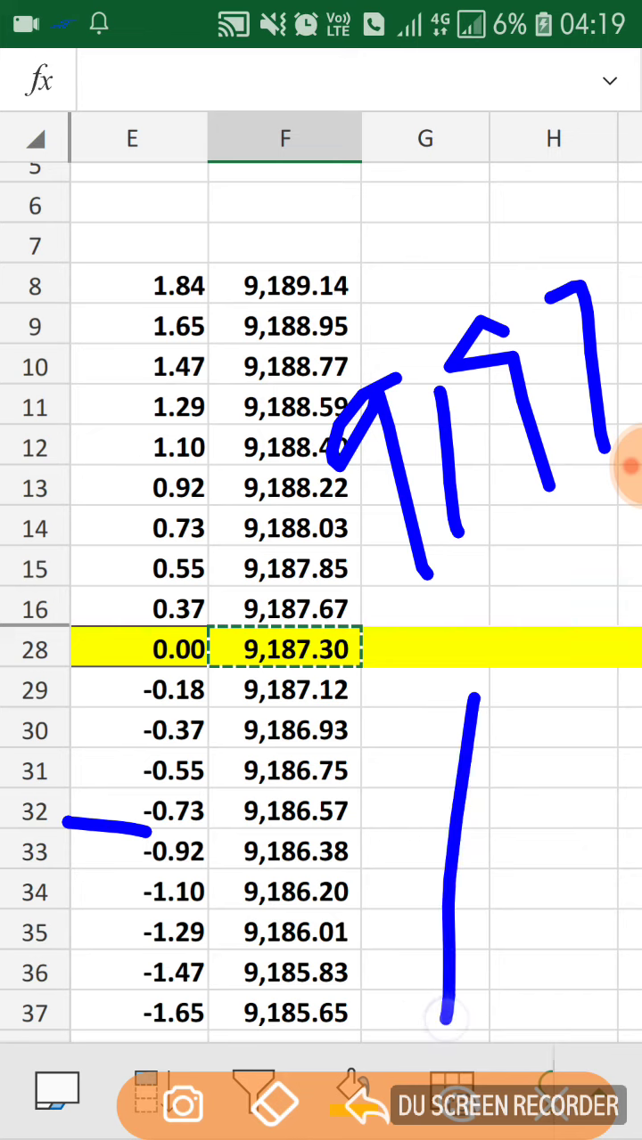
left_click_drag(381, 894, 574, 888)
left_click(593, 1105)
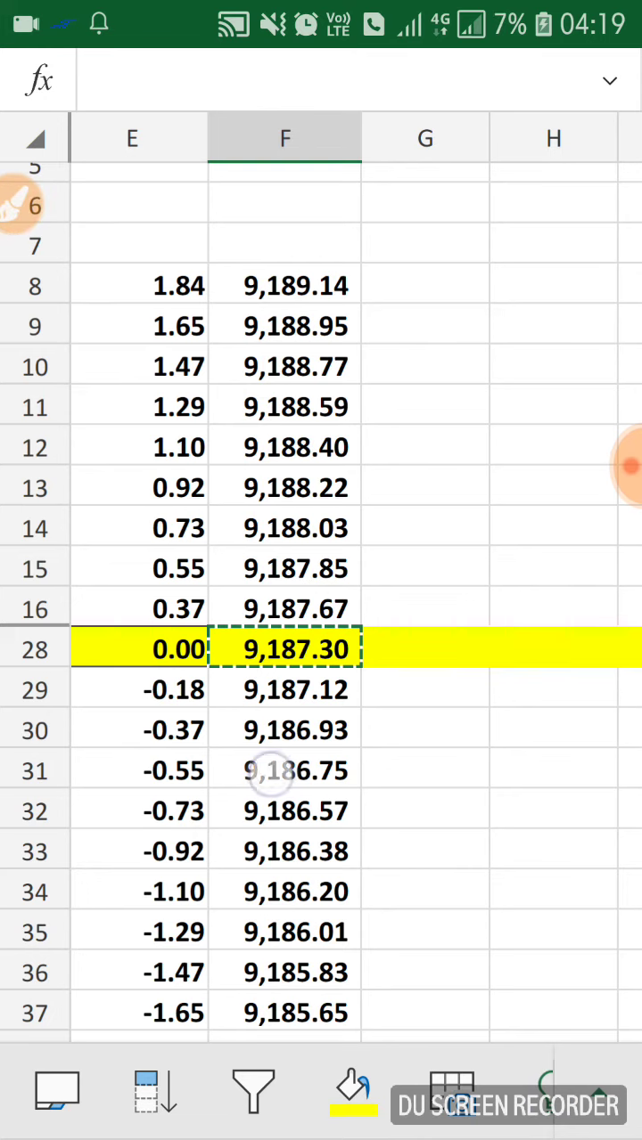
Scroll back to column B and row 1, showing the RATIO and AVERAGES headers
left_click_drag(267, 764, 450, 773)
left_click_drag(267, 392, 383, 593)
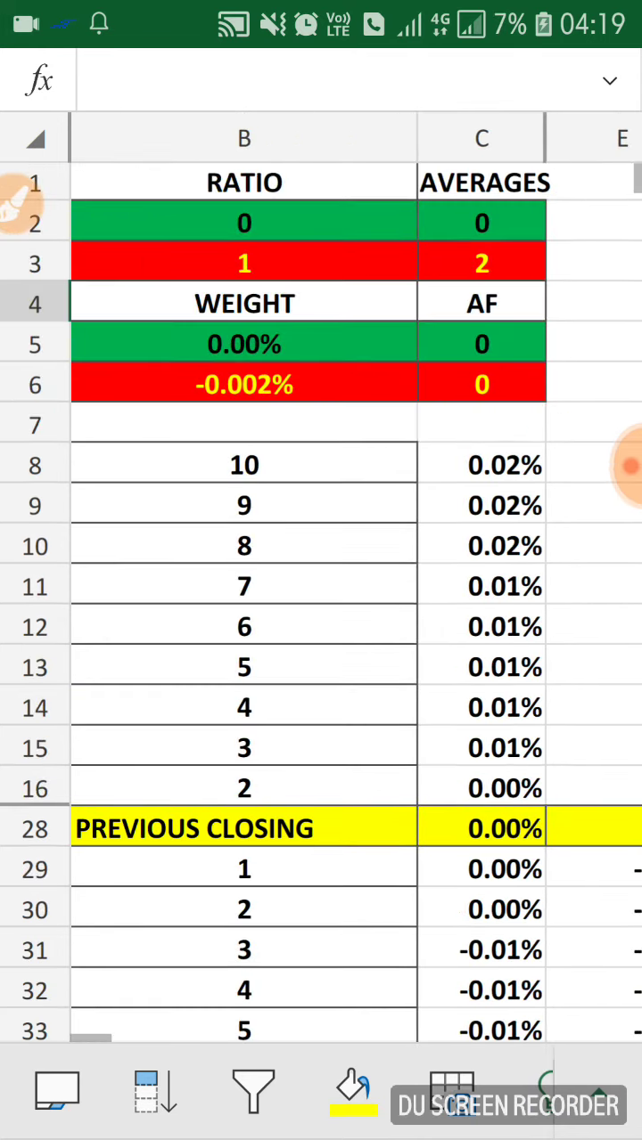